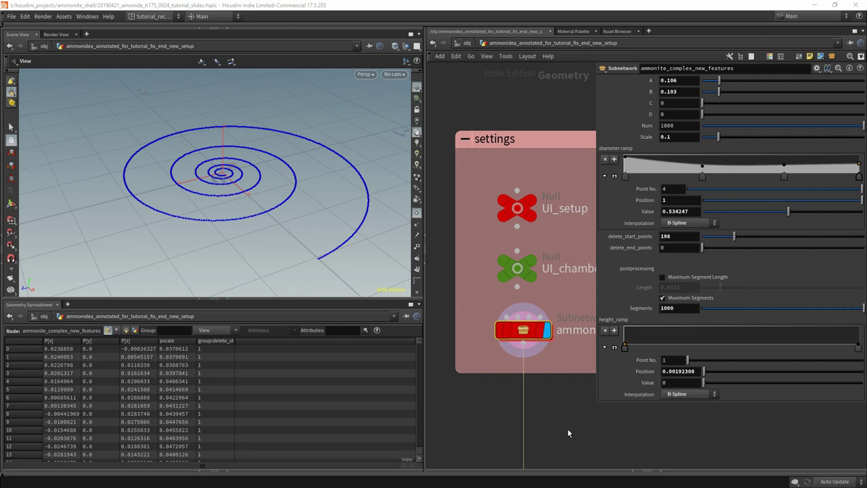
Step: Inspect the wrangle code inside ammonite_complex_new_features › ammonite_spline, then return up a level
{"action": "mouse_move", "coordinate": [526, 331]}
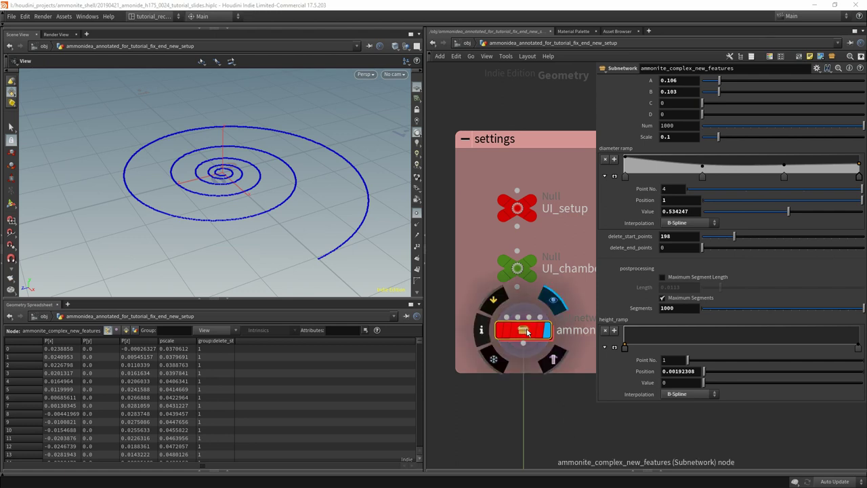
{"action": "double_click", "coordinate": [527, 331]}
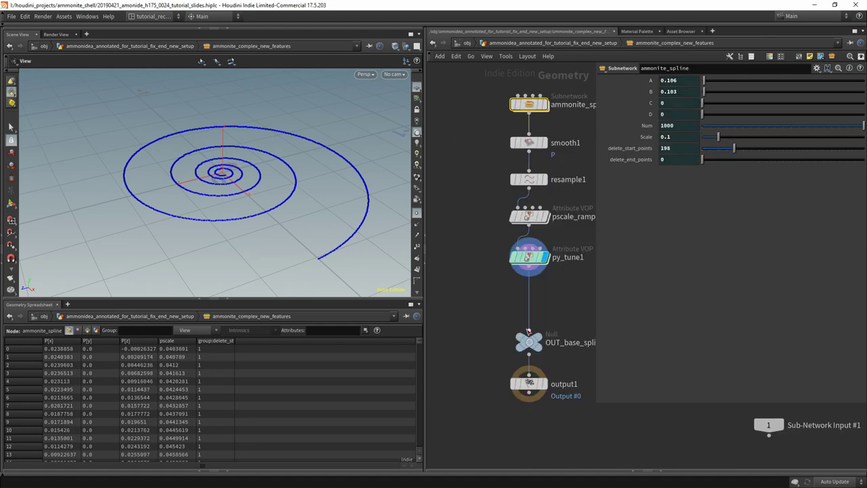
{"action": "double_click", "coordinate": [535, 107]}
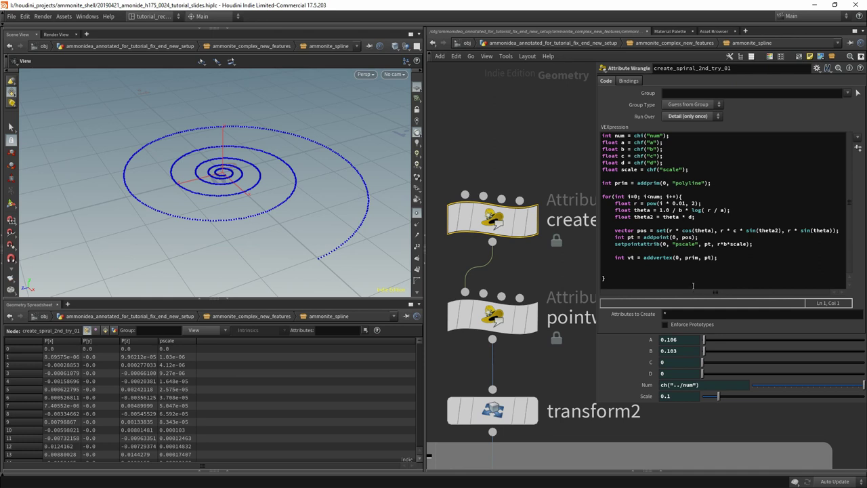
{"action": "left_click", "coordinate": [662, 43]}
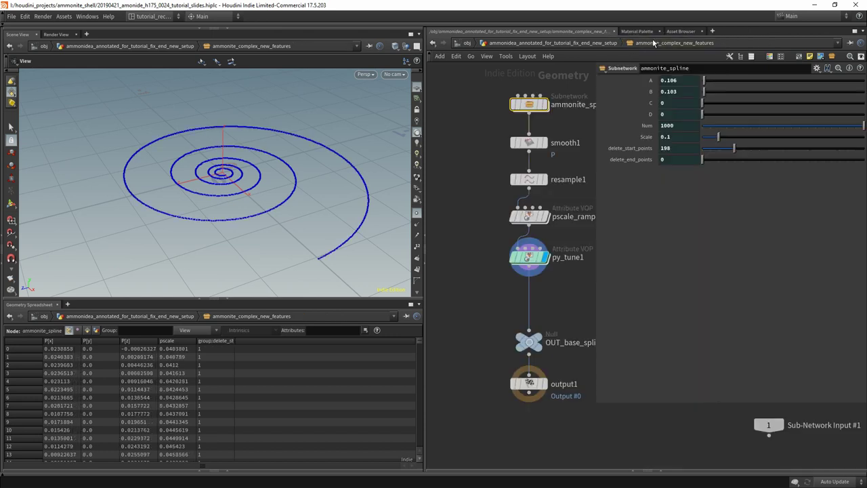
Step: Set A to 0.123 and B to 0.145, preview a helix via height_ramp, then flatten it to 0
{"action": "left_click", "coordinate": [581, 45]}
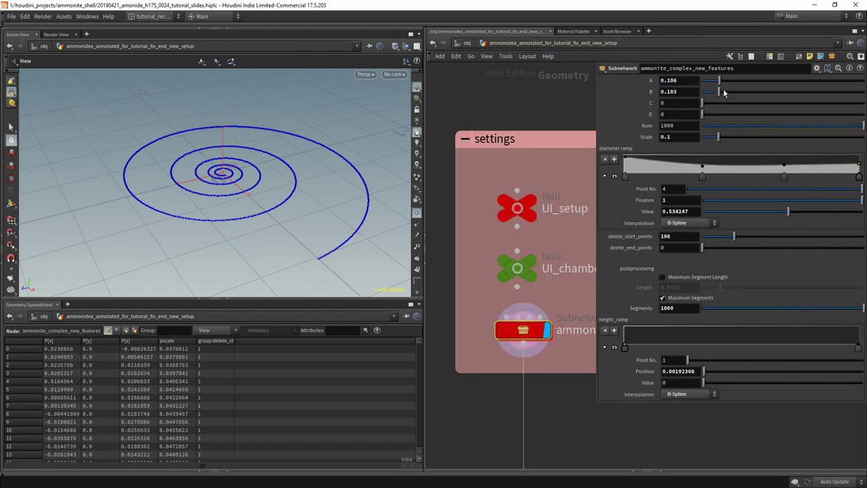
{"action": "left_click_drag", "start_coordinate": [720, 93], "coordinate": [703, 103]}
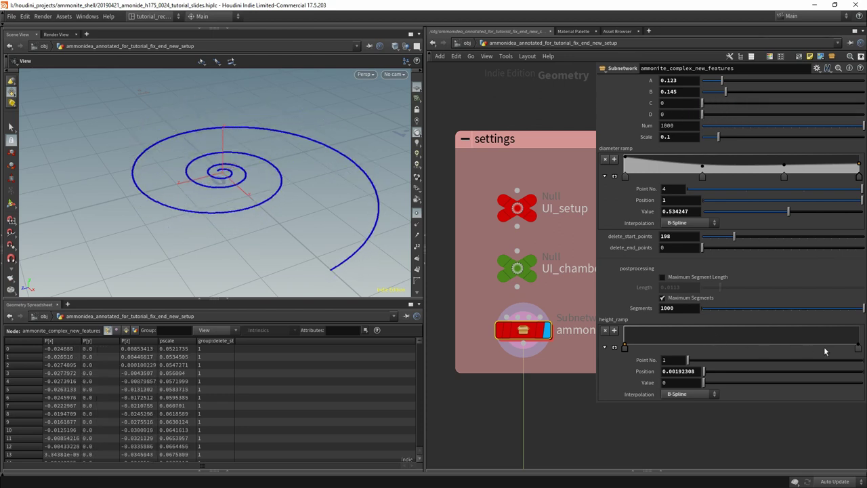
{"action": "mouse_move", "coordinate": [858, 347]}
{"action": "left_mouse_down"}
{"action": "mouse_move", "coordinate": [859, 330]}
{"action": "mouse_move", "coordinate": [858, 347]}
{"action": "left_mouse_up"}
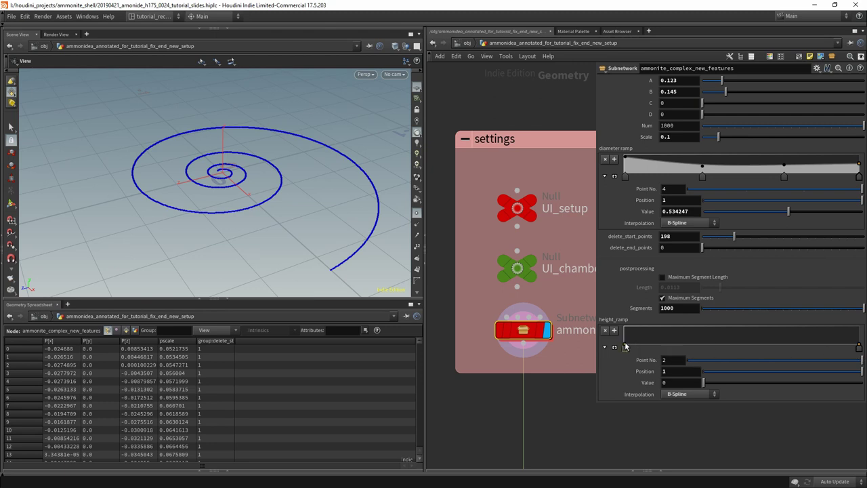
{"action": "left_click_drag", "start_coordinate": [625, 347], "coordinate": [626, 330]}
{"action": "scroll", "coordinate": [236, 193], "scroll_direction": "down", "scroll_amount": 10}
{"action": "left_click_drag", "start_coordinate": [238, 205], "coordinate": [267, 252]}
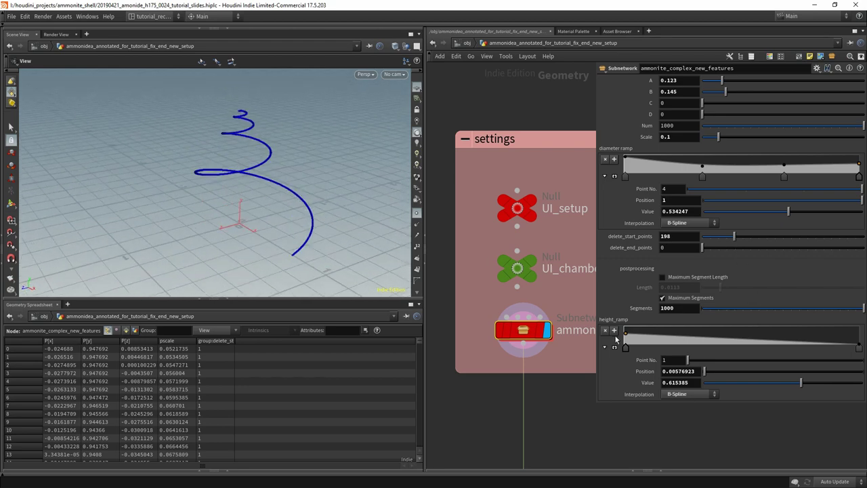
{"action": "left_click_drag", "start_coordinate": [624, 335], "coordinate": [624, 361]}
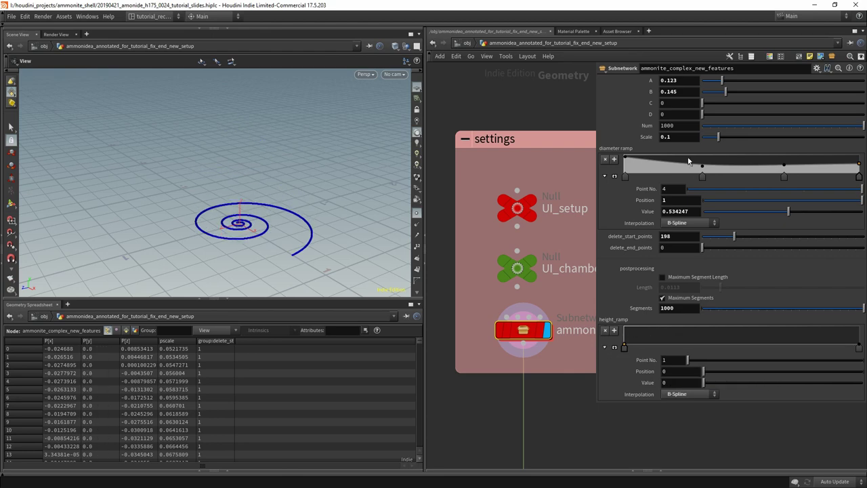
Step: Display the create_chambers node to preview the coloured ammonite shell from above
{"action": "scroll", "coordinate": [535, 405], "scroll_direction": "down", "scroll_amount": 2}
{"action": "middle_click_drag", "start_coordinate": [540, 408], "coordinate": [536, 202]}
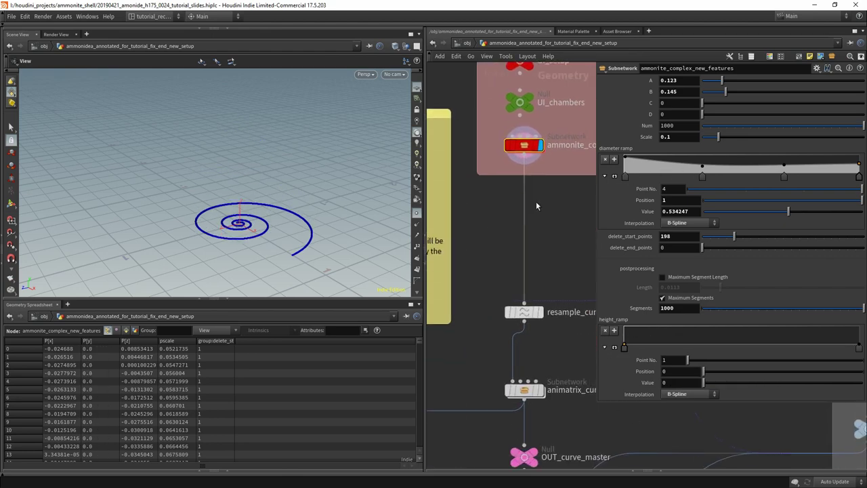
{"action": "scroll", "coordinate": [536, 202], "scroll_direction": "down", "scroll_amount": 3}
{"action": "scroll", "coordinate": [540, 240], "scroll_direction": "down", "scroll_amount": 1}
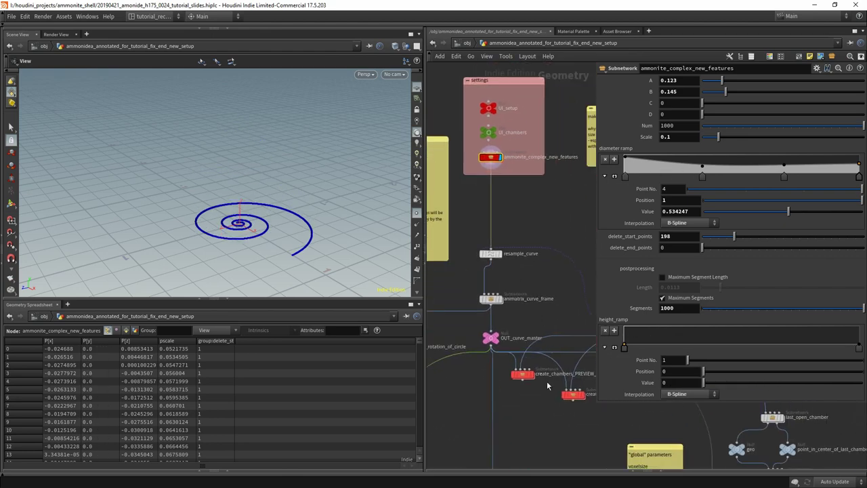
{"action": "scroll", "coordinate": [519, 347], "scroll_direction": "up", "scroll_amount": 3}
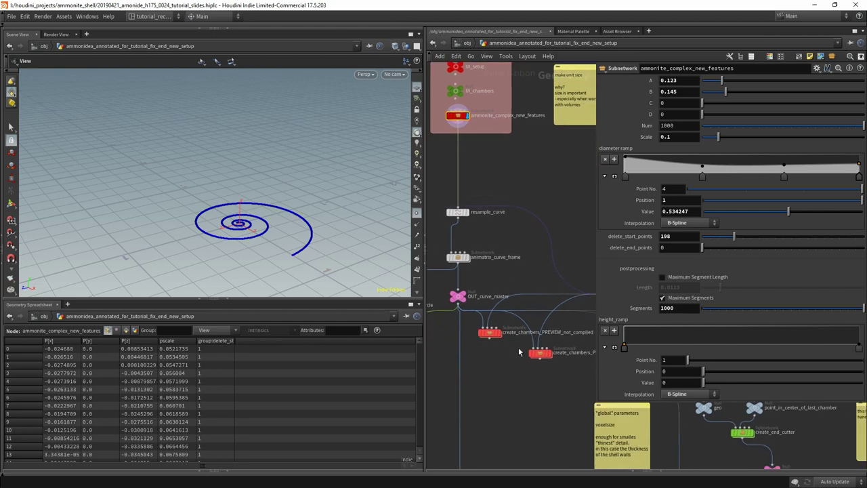
{"action": "left_click", "coordinate": [554, 351]}
{"action": "mouse_move", "coordinate": [292, 206]}
{"action": "left_mouse_down"}
{"action": "mouse_move", "coordinate": [330, 226]}
{"action": "mouse_move", "coordinate": [199, 193]}
{"action": "mouse_move", "coordinate": [213, 217]}
{"action": "mouse_move", "coordinate": [223, 209]}
{"action": "mouse_move", "coordinate": [284, 217]}
{"action": "left_mouse_up"}
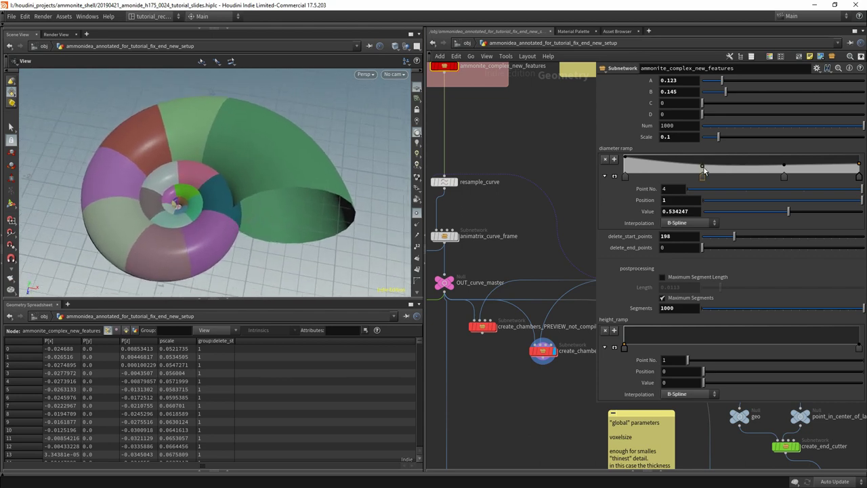
Step: Adjust the diameter ramp, trying 1.4 then settling the end point value at 1
{"action": "left_click_drag", "start_coordinate": [703, 167], "coordinate": [702, 168]}
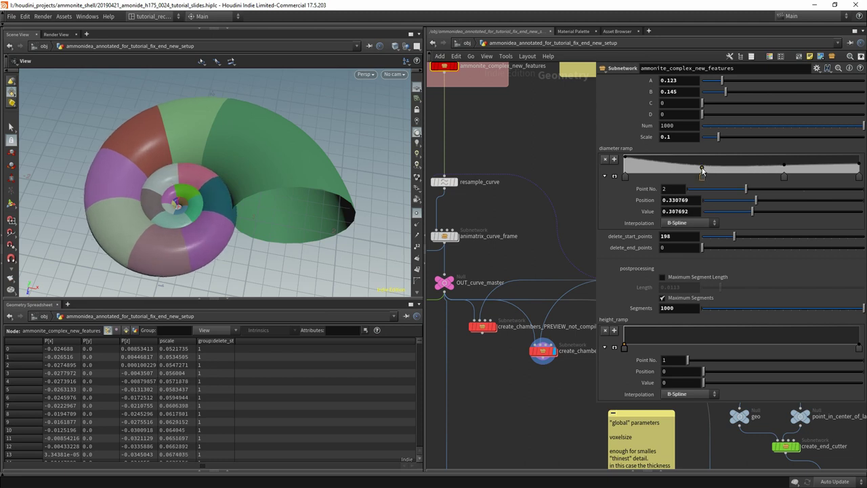
{"action": "left_click", "coordinate": [858, 165]}
{"action": "mouse_move", "coordinate": [859, 166]}
{"action": "left_mouse_down"}
{"action": "mouse_move", "coordinate": [858, 175]}
{"action": "mouse_move", "coordinate": [862, 157]}
{"action": "left_mouse_up"}
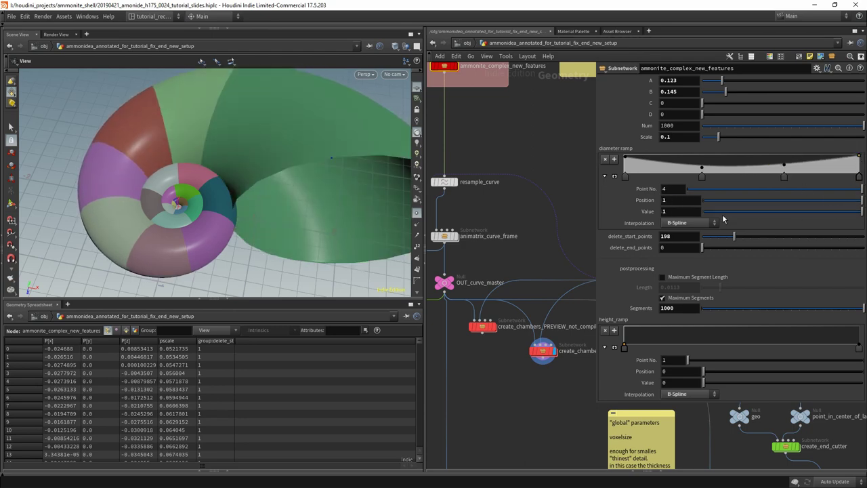
{"action": "left_click", "coordinate": [682, 211]}
{"action": "type", "text": ".4"}
{"action": "key", "text": "Return"}
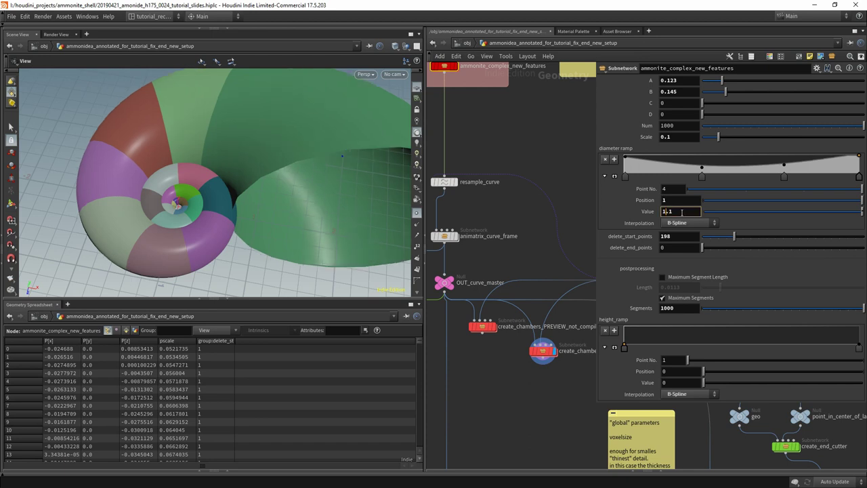
{"action": "type", "text": "1"}
{"action": "key", "text": "Return"}
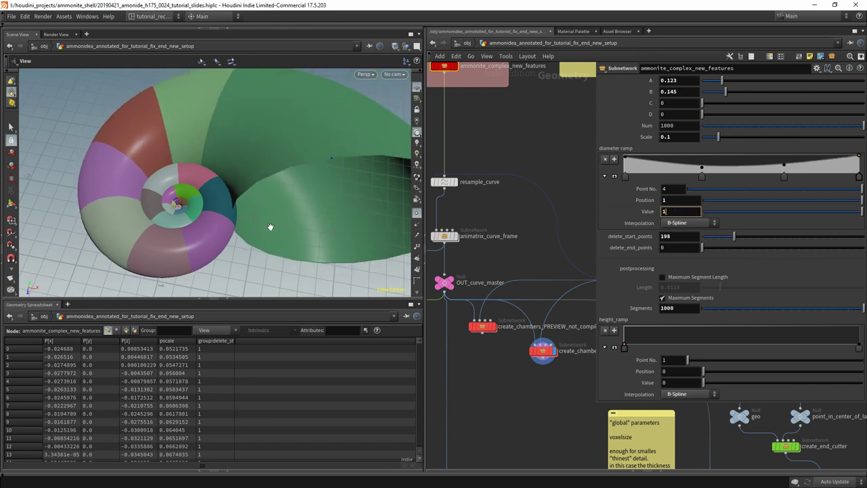
{"action": "left_click_drag", "start_coordinate": [270, 228], "coordinate": [220, 219], "text": "alt"}
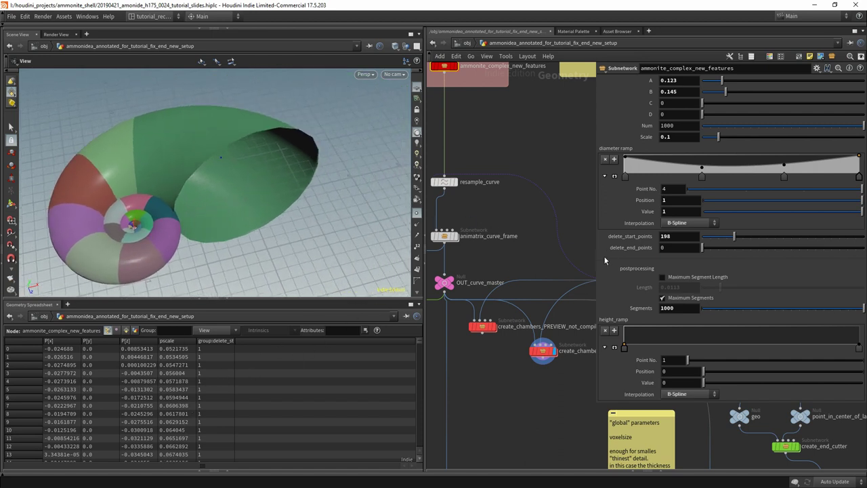
Step: Display and select animatrix_curve_frame, reviewing its orient and pscale columns in the Geometry Spreadsheet
{"action": "middle_click_drag", "start_coordinate": [509, 251], "coordinate": [538, 295]}
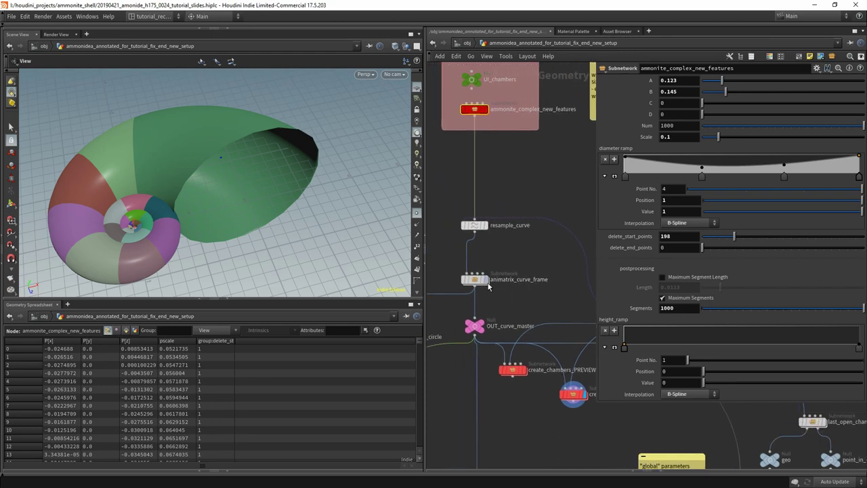
{"action": "left_click", "coordinate": [488, 286]}
{"action": "left_click", "coordinate": [472, 279]}
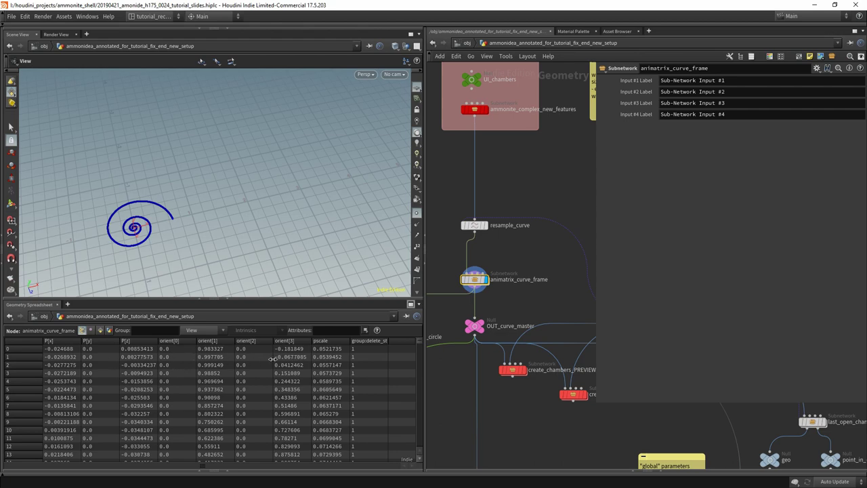
{"action": "scroll", "coordinate": [182, 372], "scroll_direction": "down", "scroll_amount": 7}
{"action": "scroll", "coordinate": [186, 378], "scroll_direction": "down", "scroll_amount": 1}
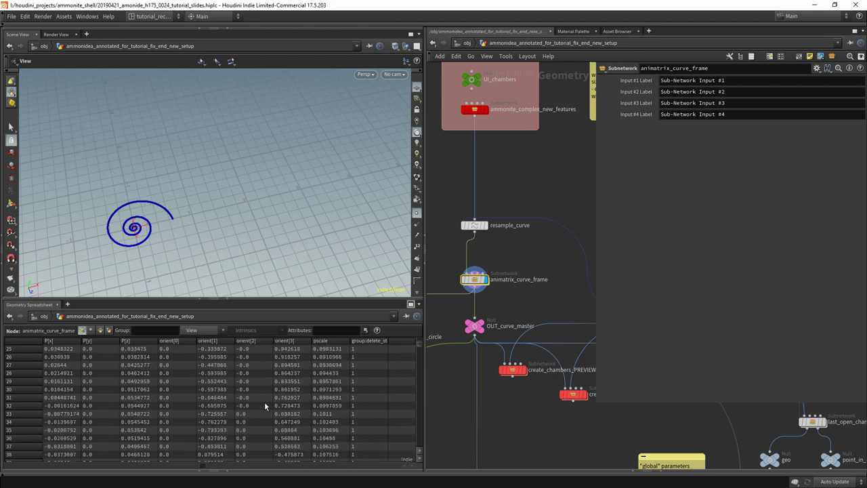
{"action": "scroll", "coordinate": [264, 401], "scroll_direction": "up", "scroll_amount": 7}
{"action": "scroll", "coordinate": [265, 403], "scroll_direction": "up", "scroll_amount": 1}
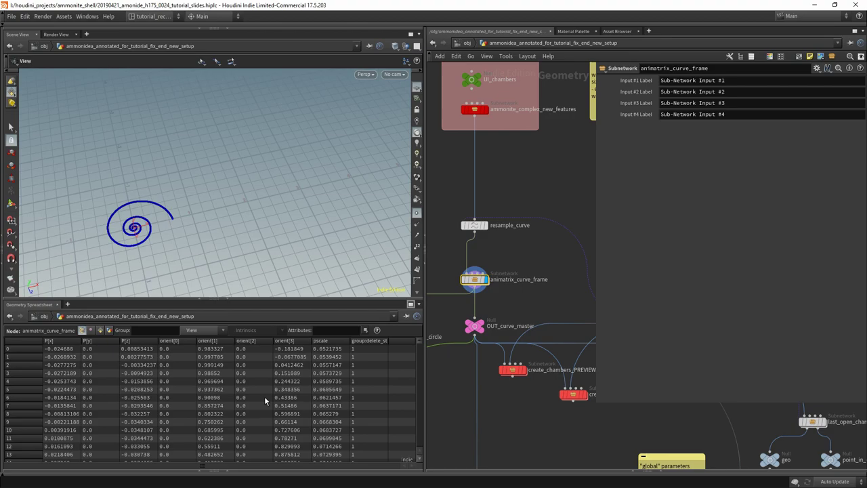